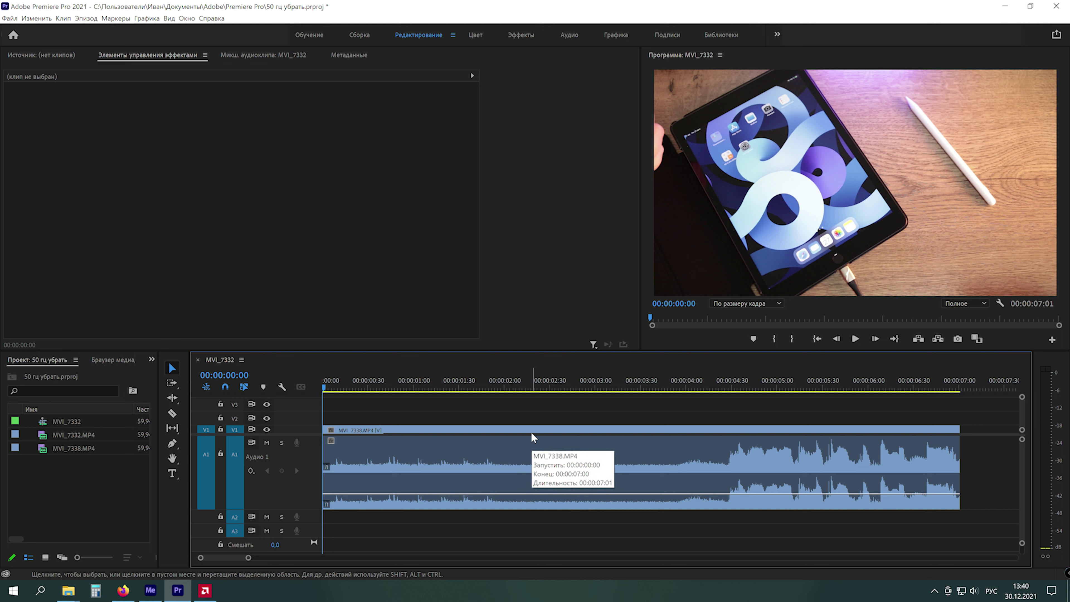
- Play the clip to hear the hum, then switch the panel to the Effects library
key("space")
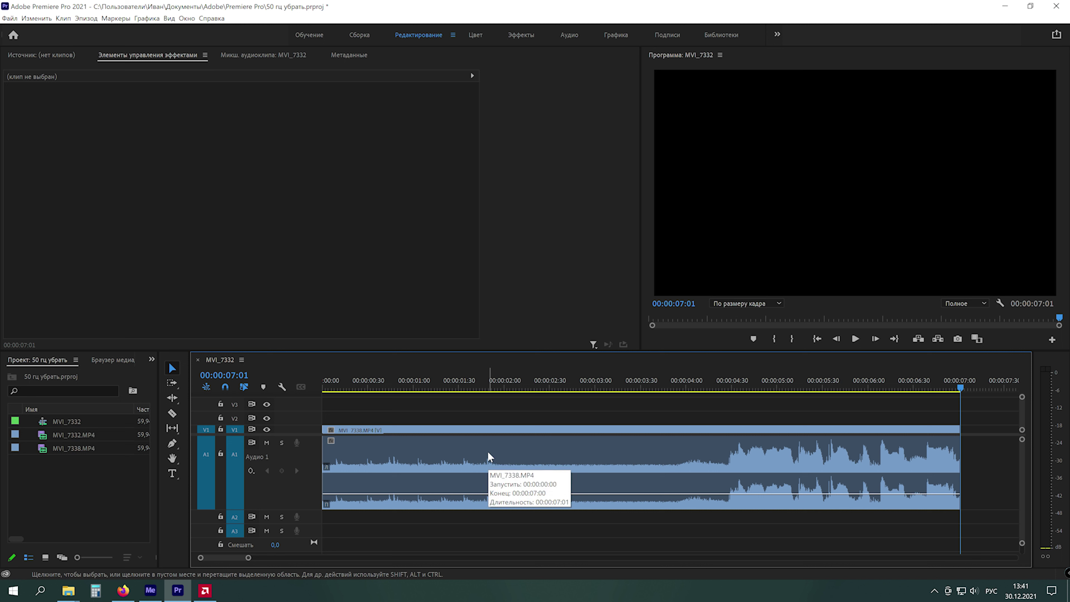
left_click(152, 359)
left_click(171, 422)
- Search the effects for DeHummer and apply it to the audio clip on A1
right_click(86, 374)
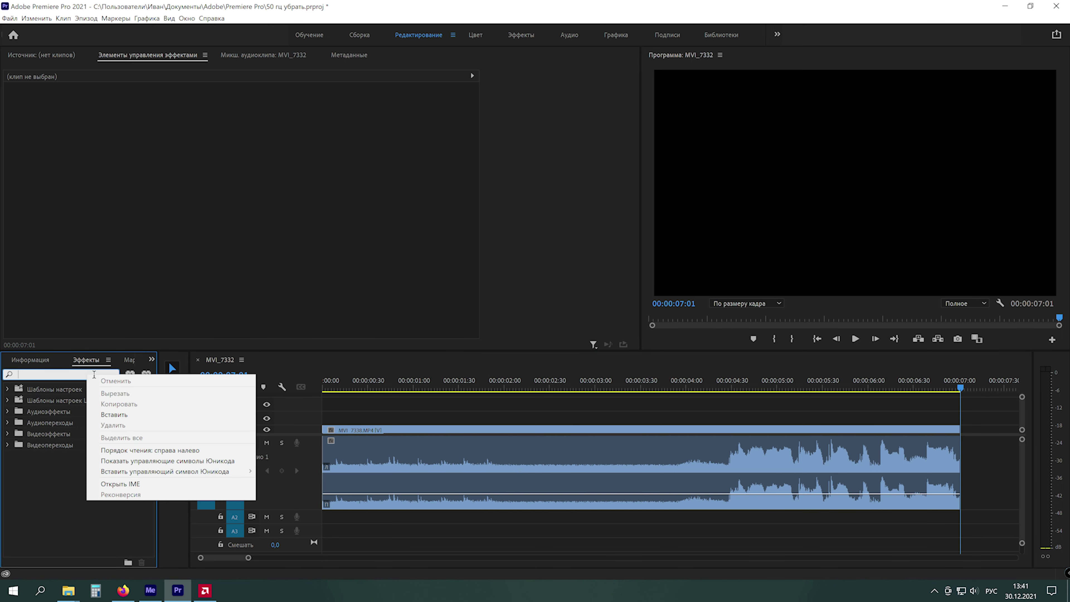
left_click(117, 415)
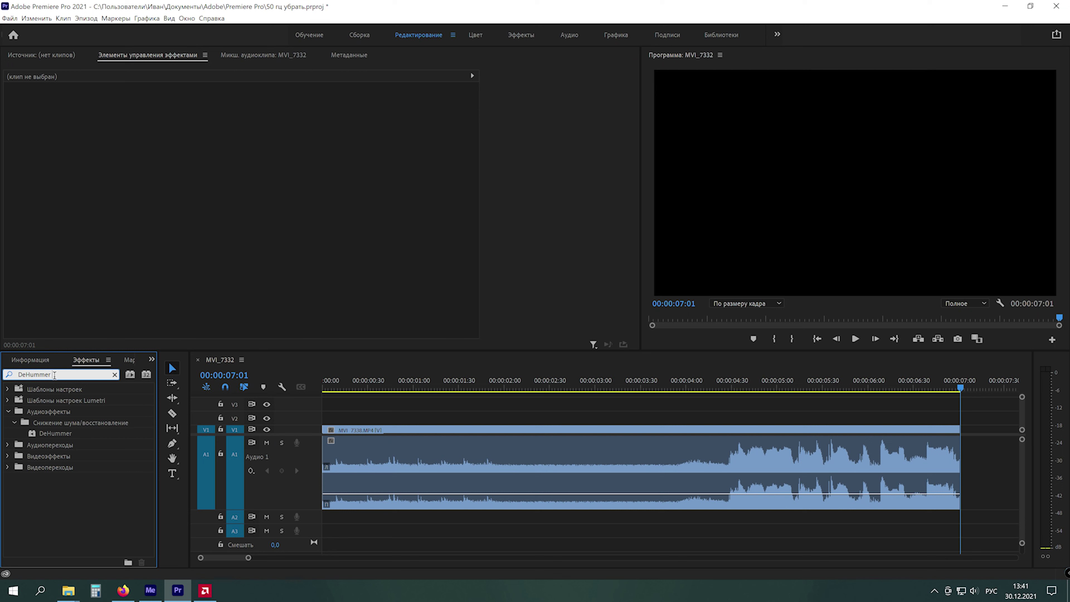
left_click(59, 436)
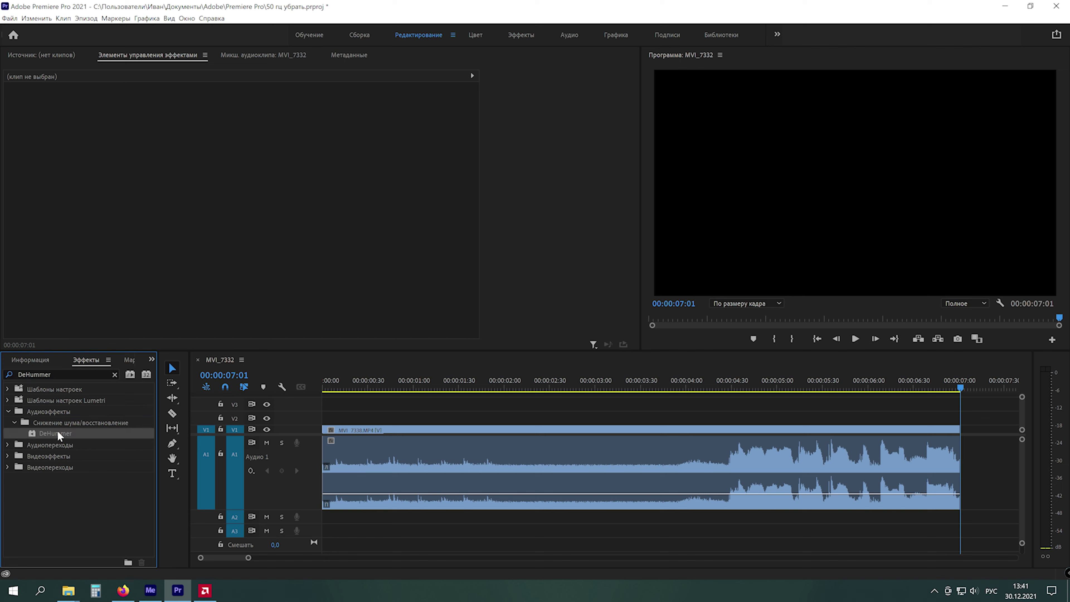
left_click_drag(59, 436, 386, 453)
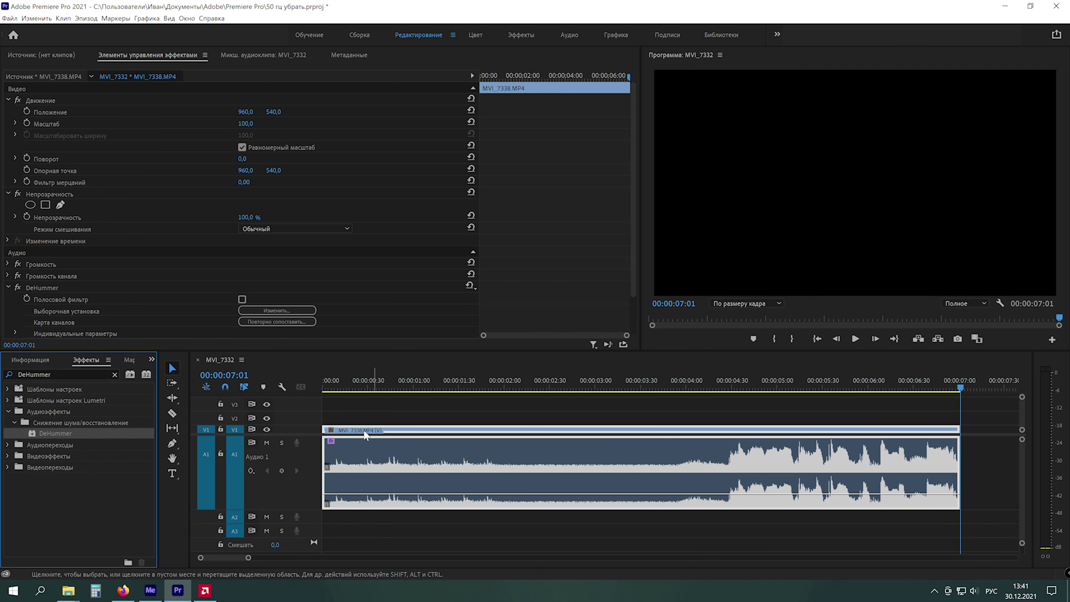
- Replay the clip from the start with DeHummer applied, then open its settings editor
left_click_drag(342, 379, 300, 383)
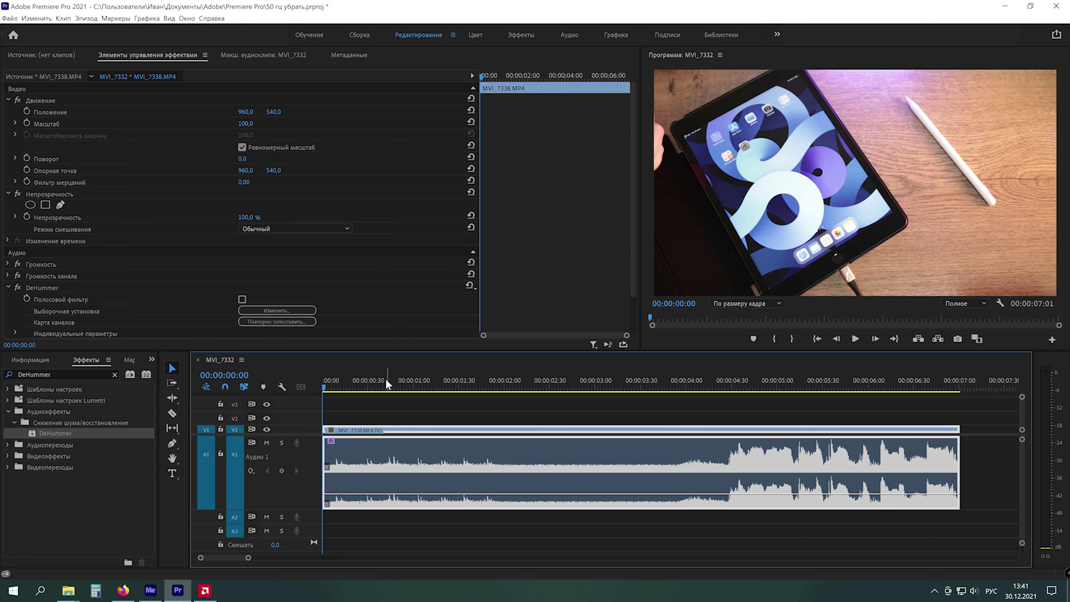
key("space")
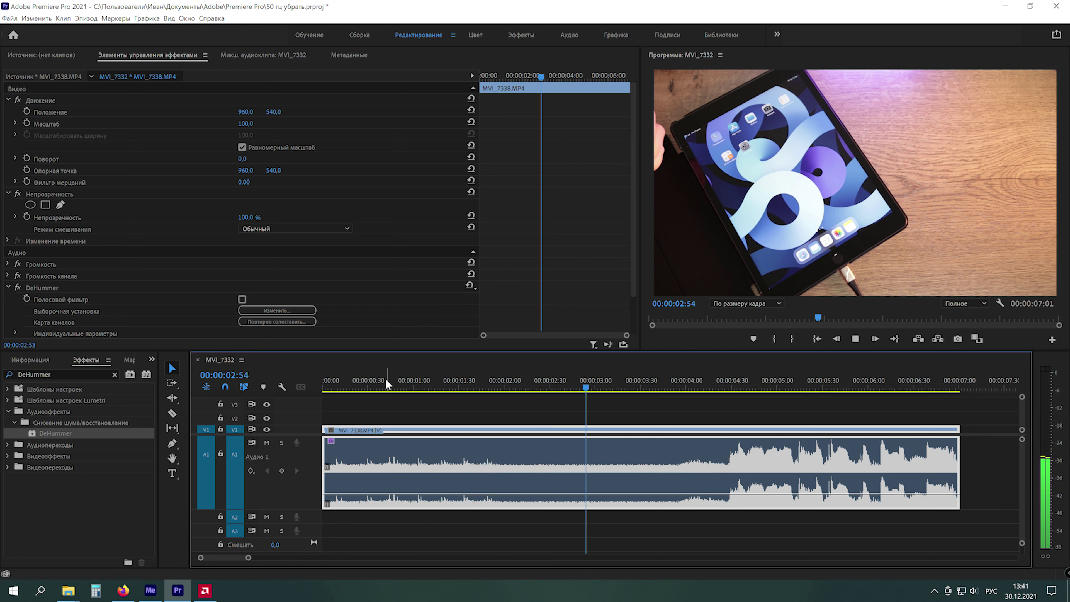
key("space")
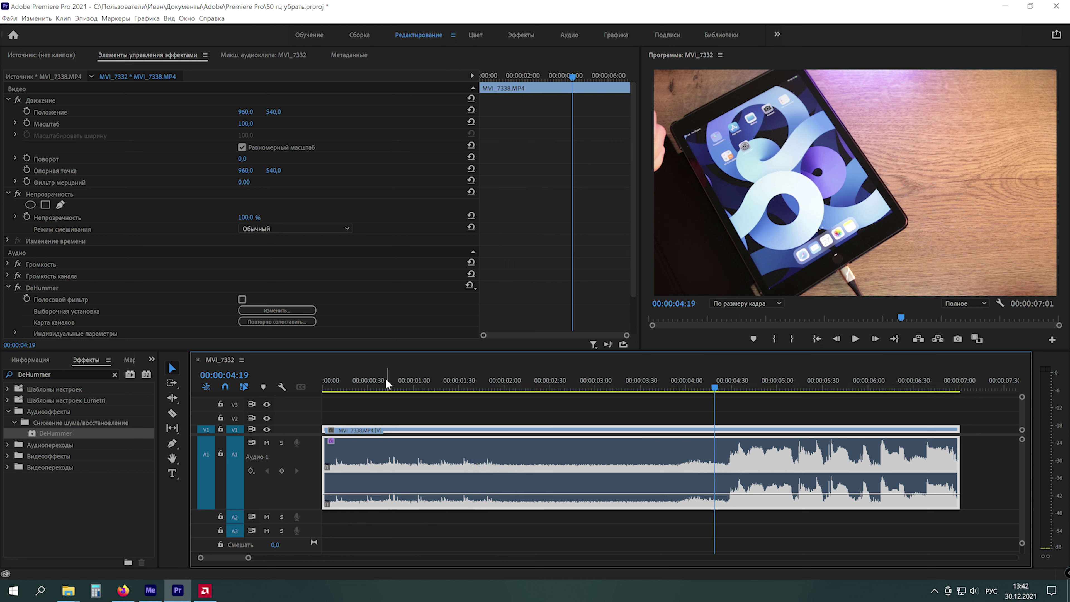
left_click(271, 310)
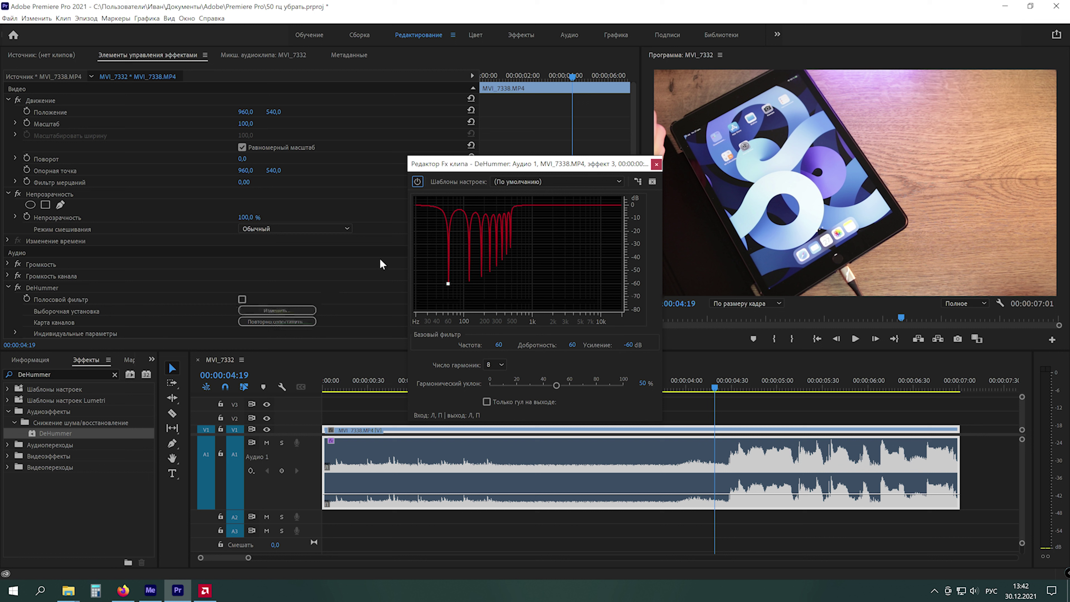
- Choose the 'Убрать 50 Гц и гармоники' preset from DeHummer's preset list
left_click(531, 182)
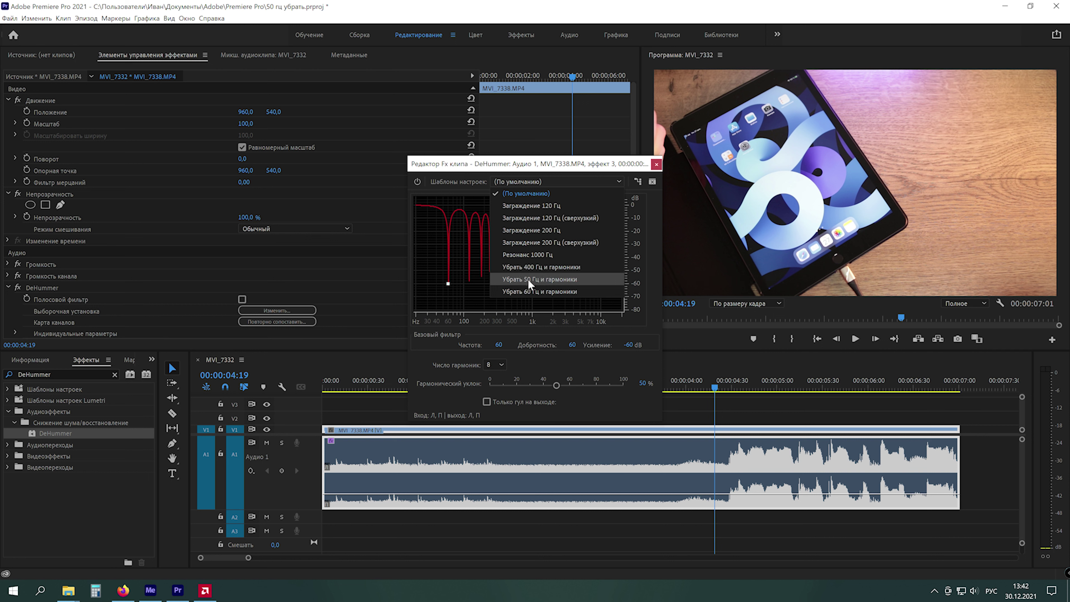
left_click(529, 280)
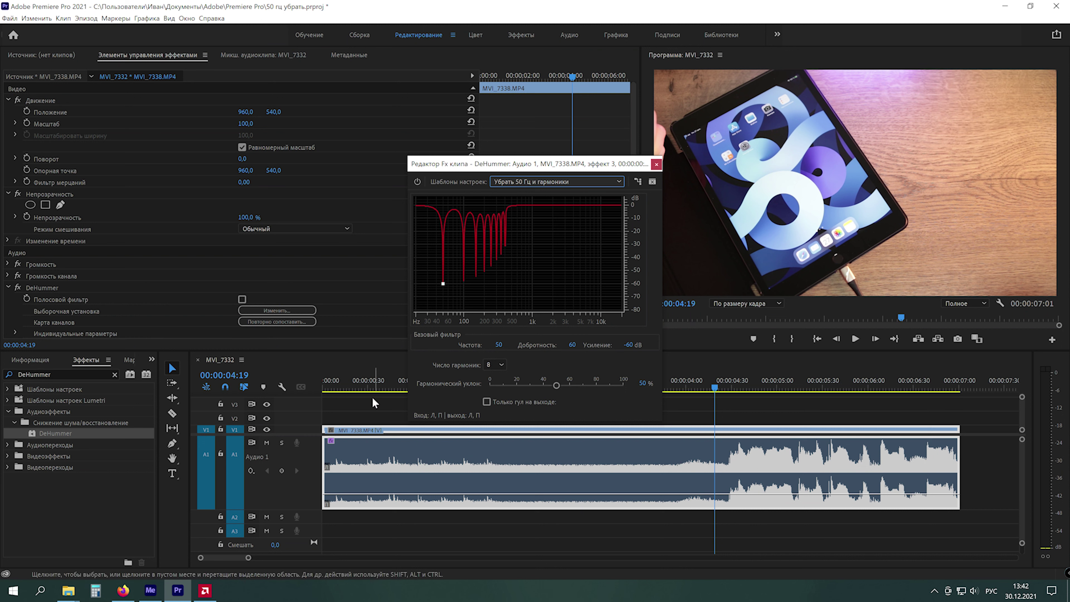
- Play the clip from the start to hear the 50 Hz-filtered audio
left_click_drag(347, 388, 310, 380)
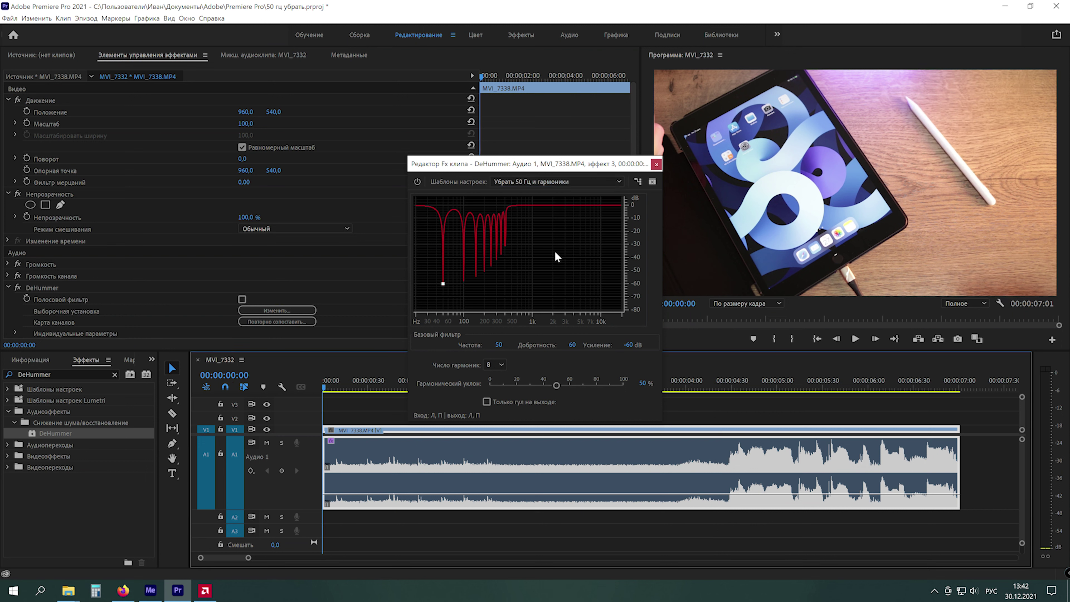
key("space")
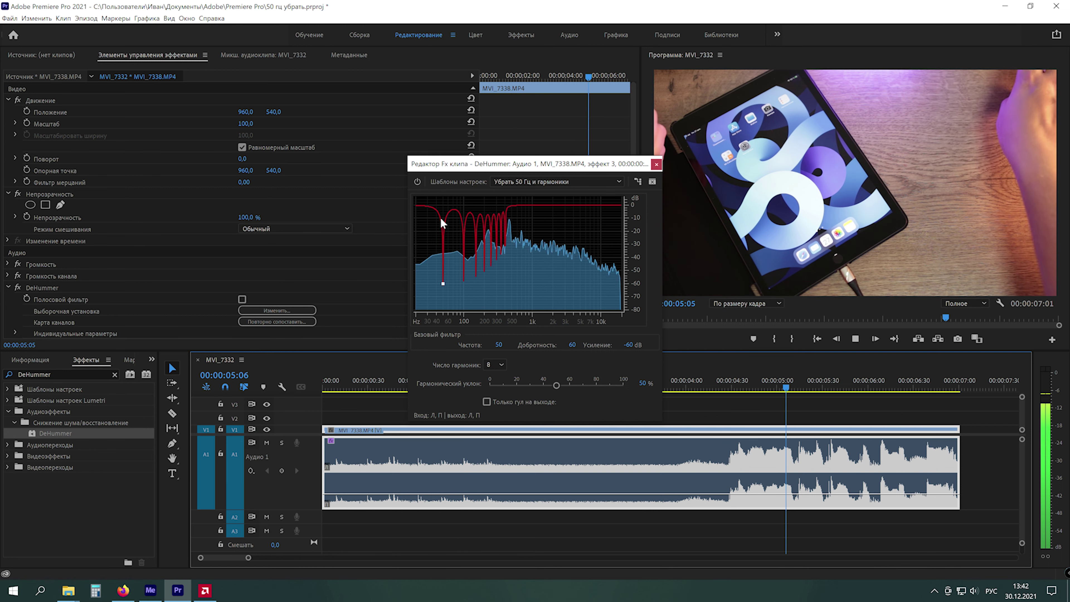
key("space")
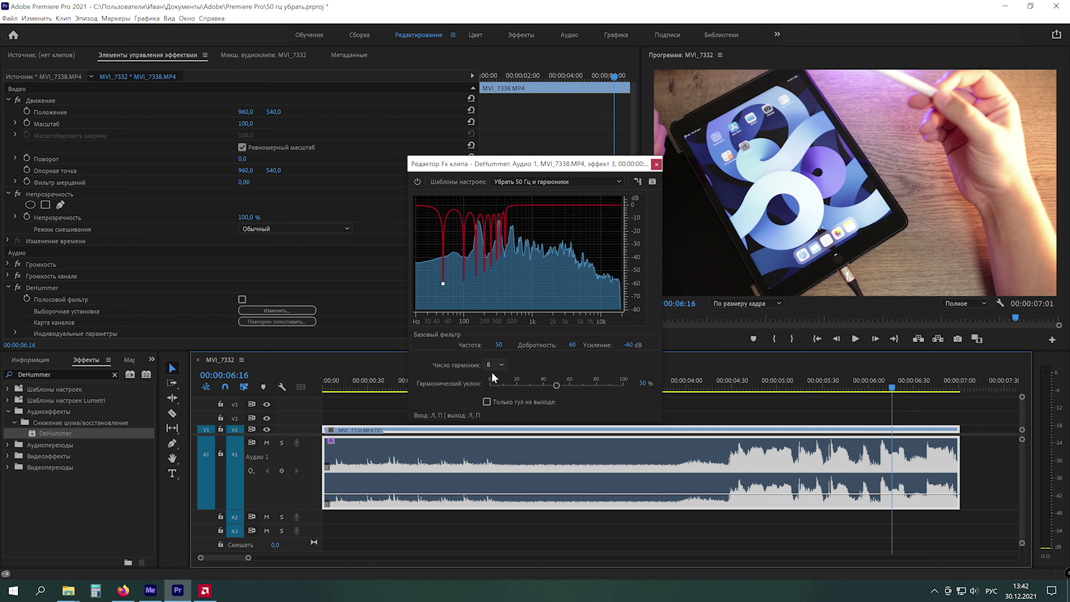
- Compare original and filtered sound by toggling DeHummer's bypass during playback, ending with it active
left_click_drag(535, 163, 536, 113)
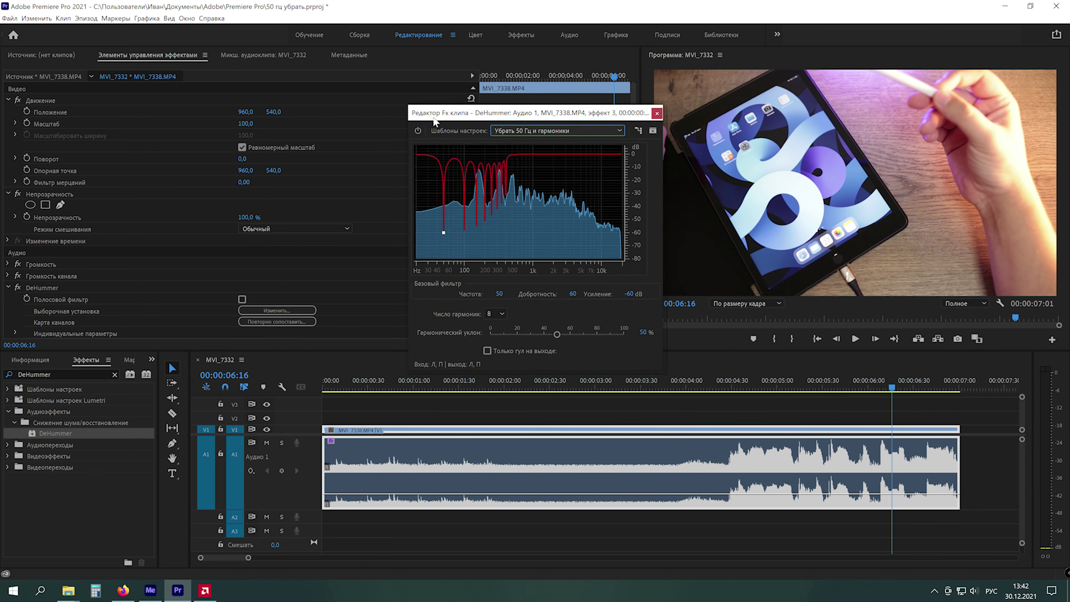
left_click(417, 130)
left_click(274, 380)
key("Home")
key("space")
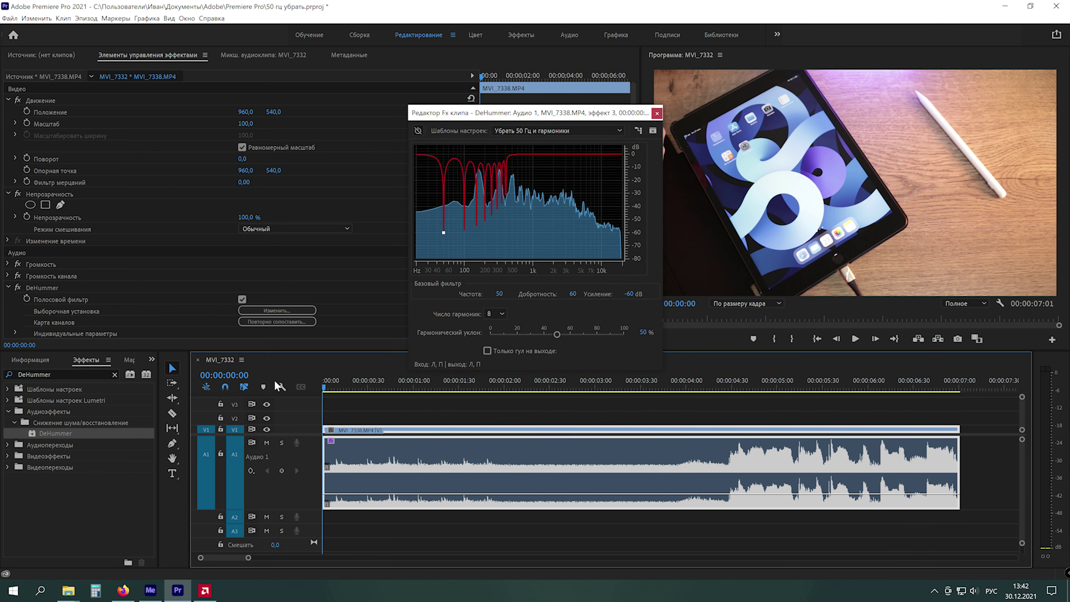
left_click(418, 132)
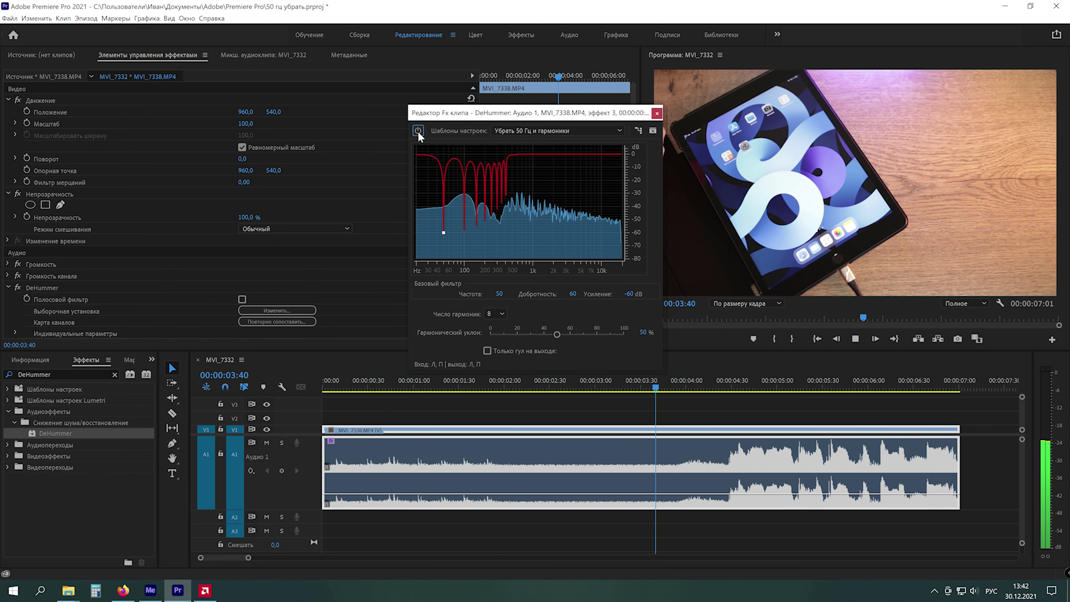
left_click(418, 132)
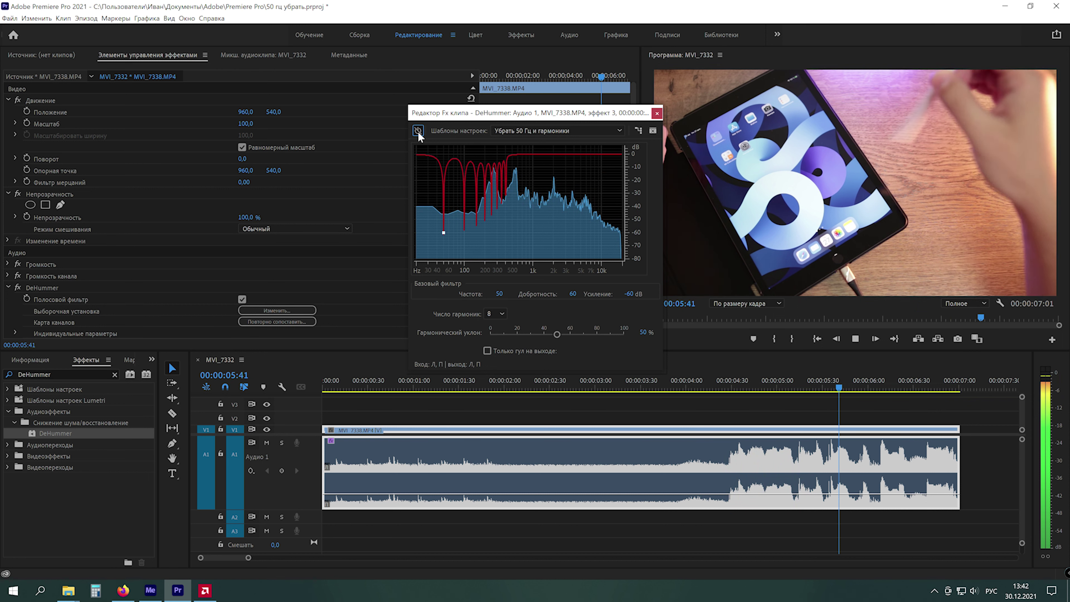
left_click(418, 132)
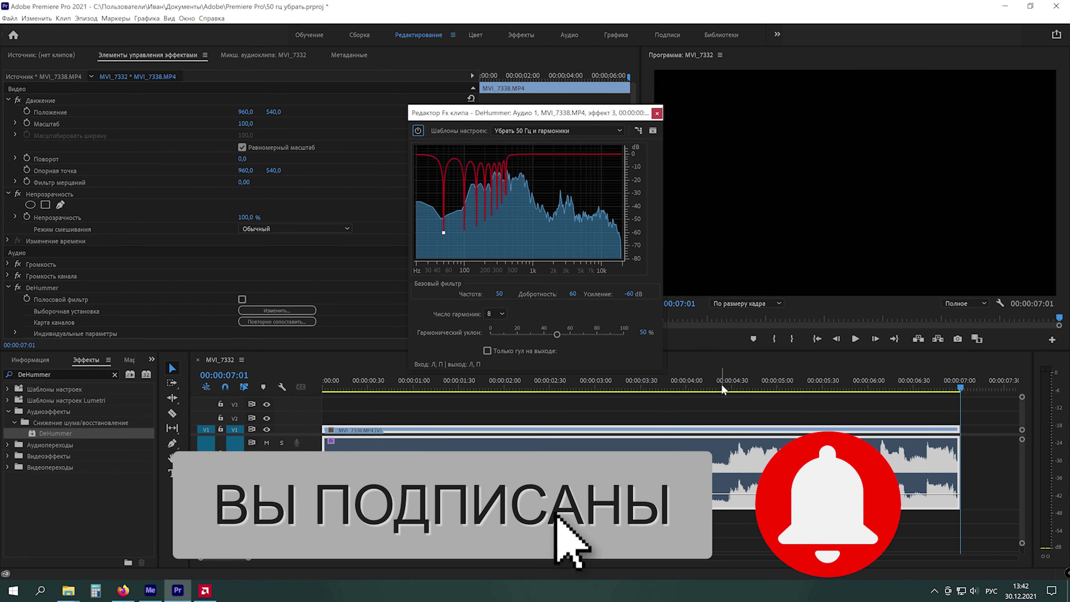
left_click(721, 387)
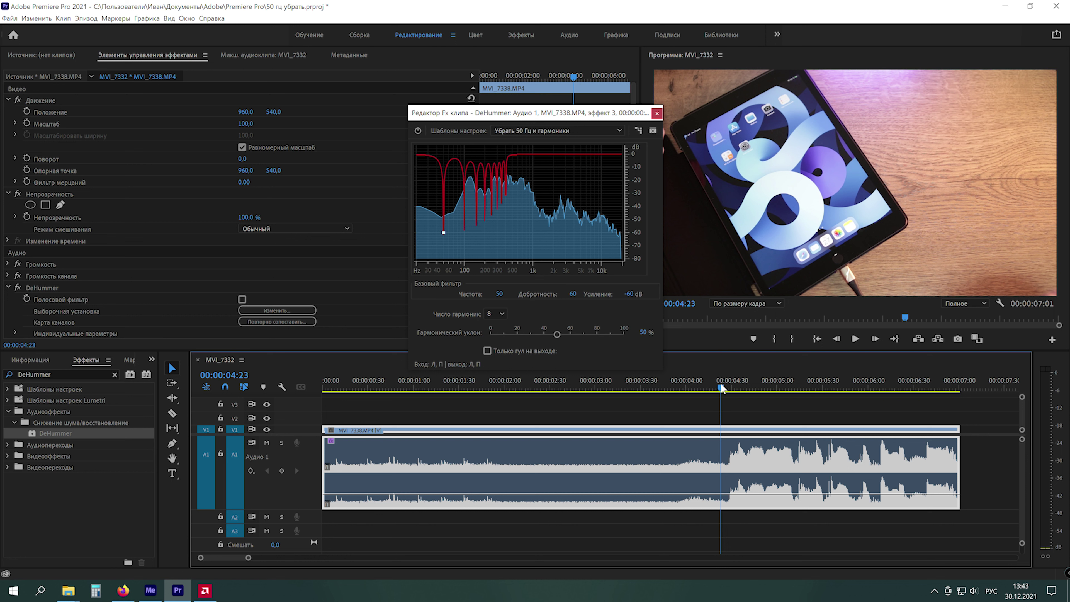
left_click(417, 130)
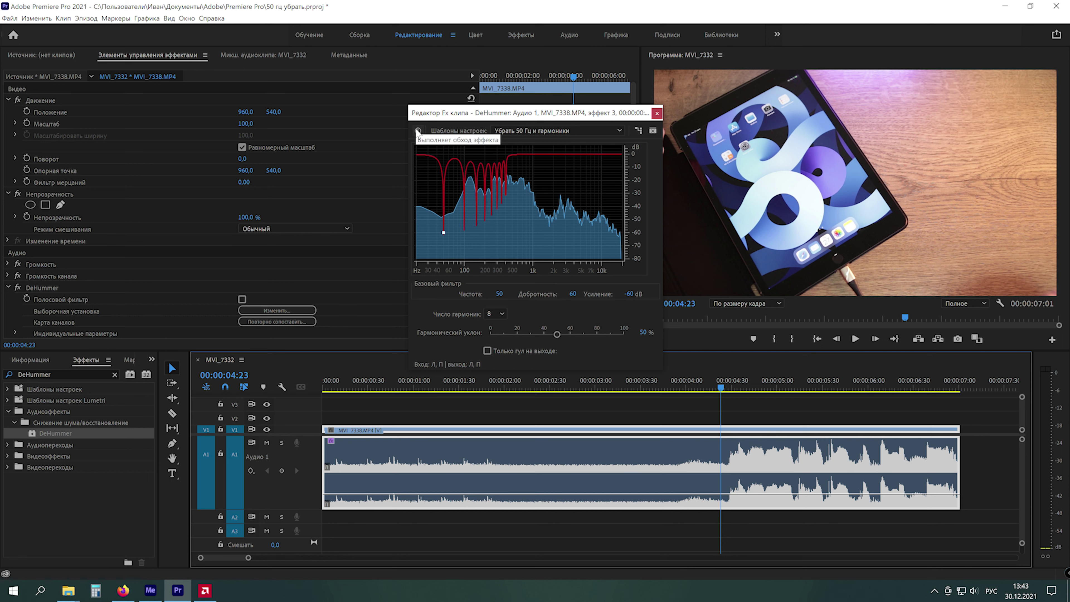
key("space")
left_click(417, 131)
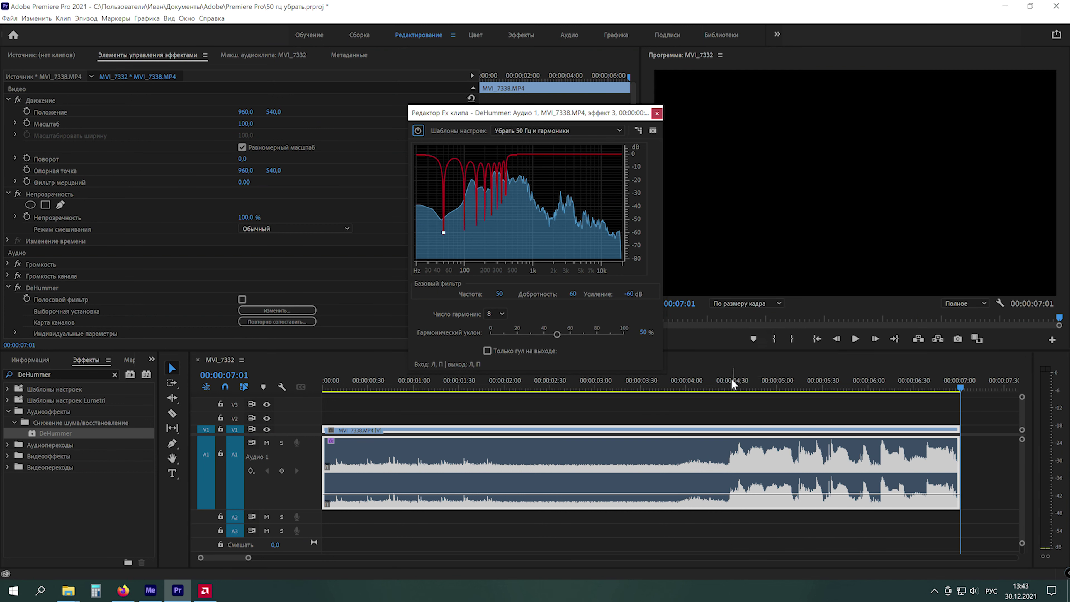
left_click(732, 380)
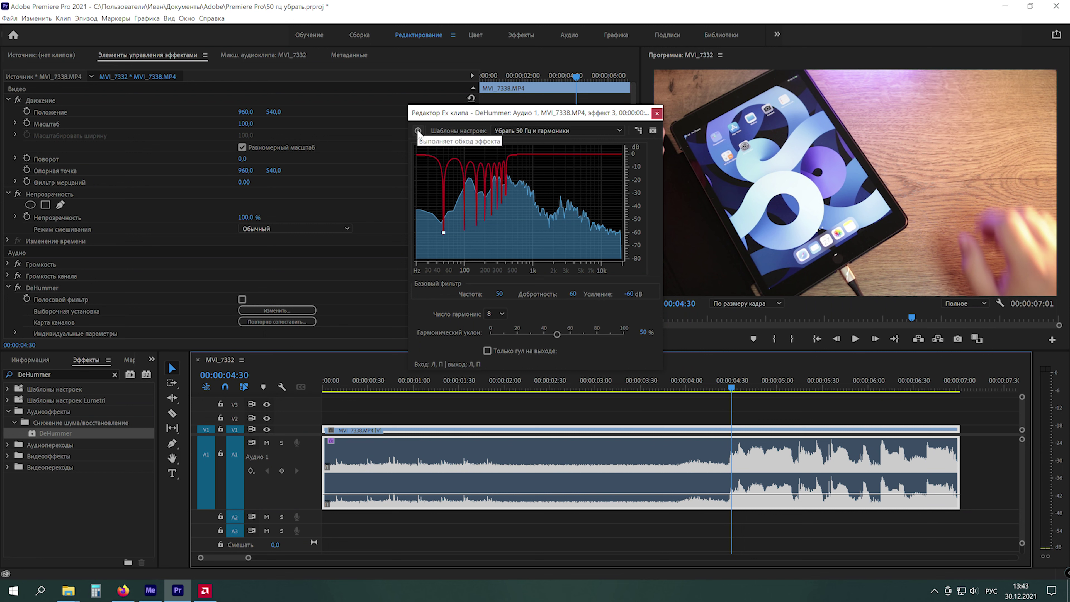
key("space")
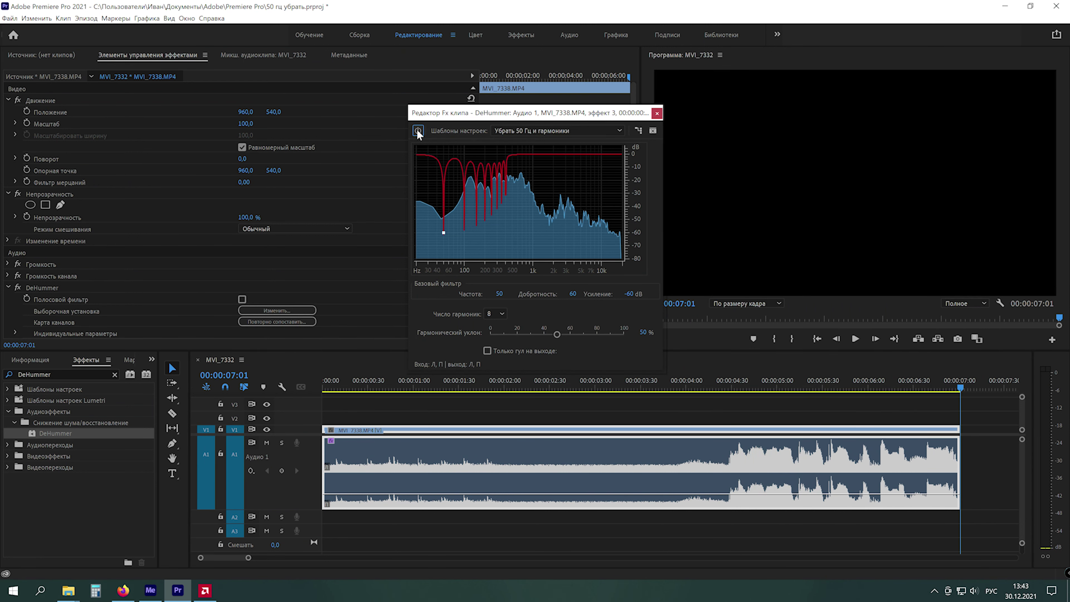
left_click(418, 130)
key("space")
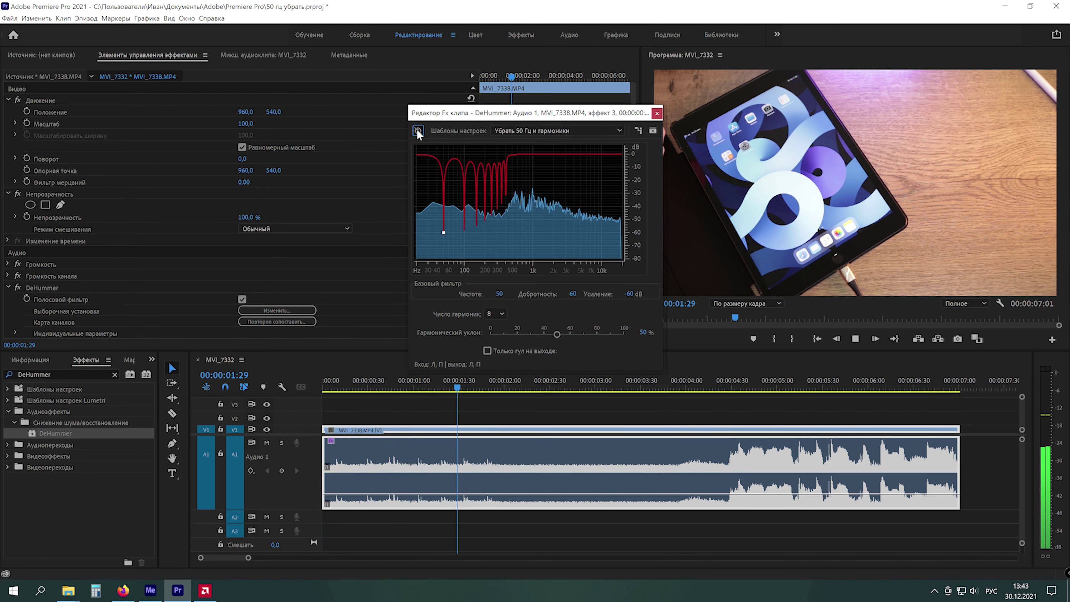
left_click(418, 130)
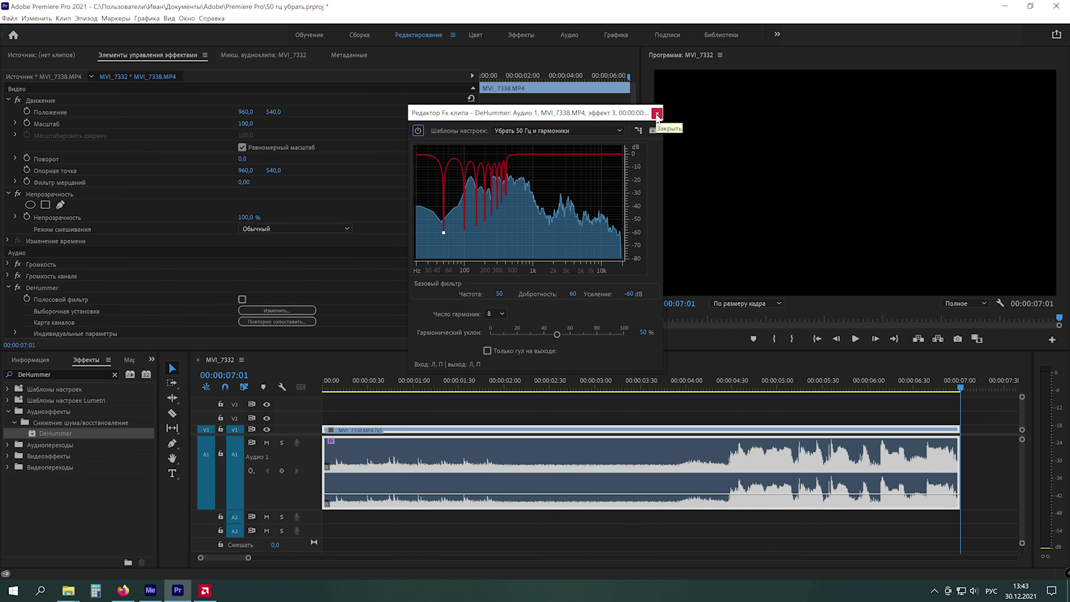
left_click(656, 113)
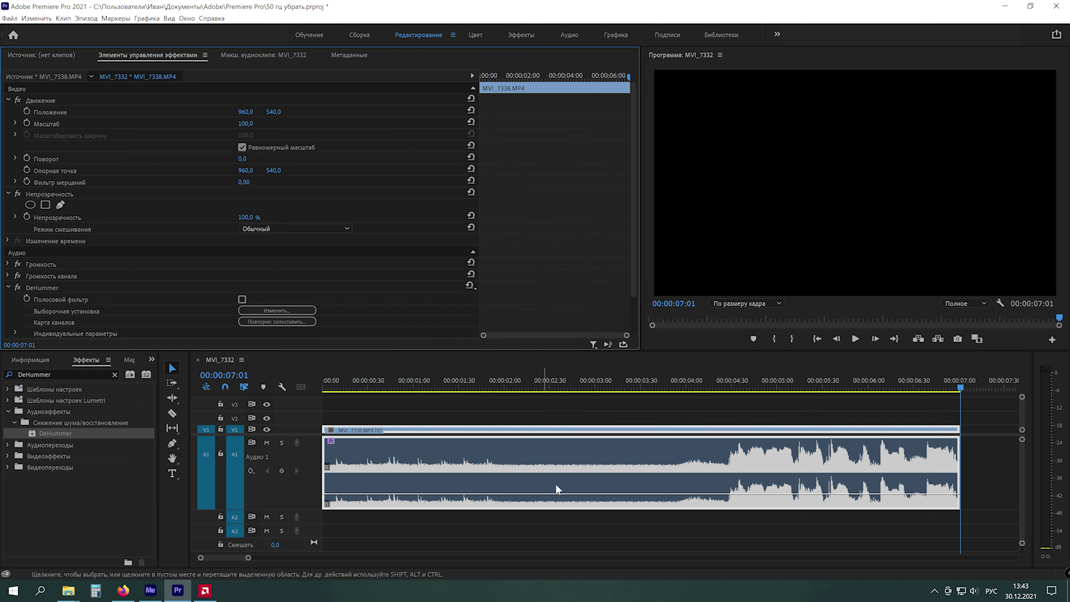